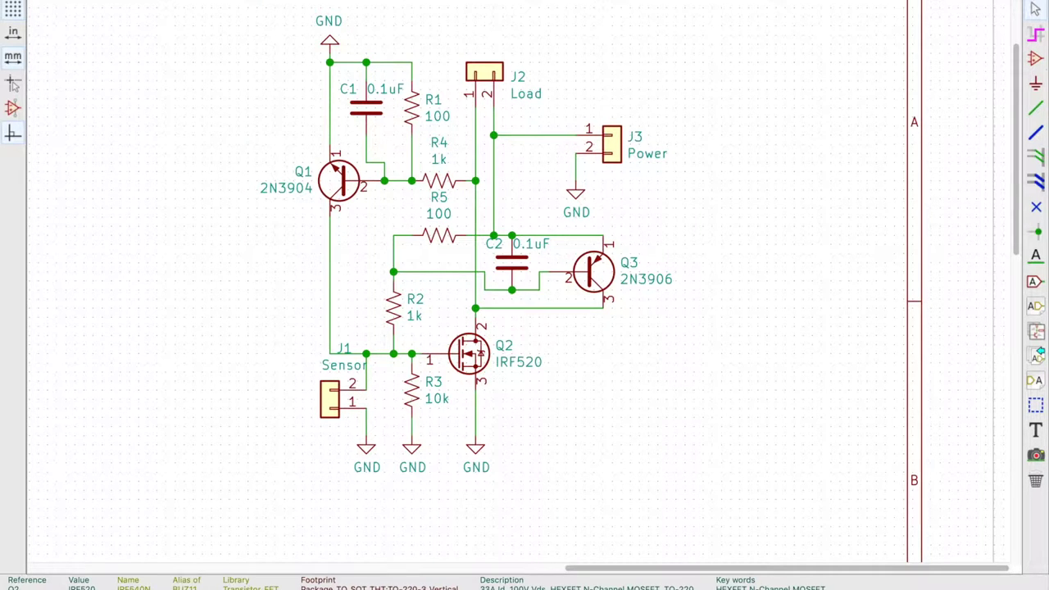
# Step: Draw a short wire bridging Sensor connector J1 pins 2 and 1 to simulate water
pyautogui.click(1036, 107)
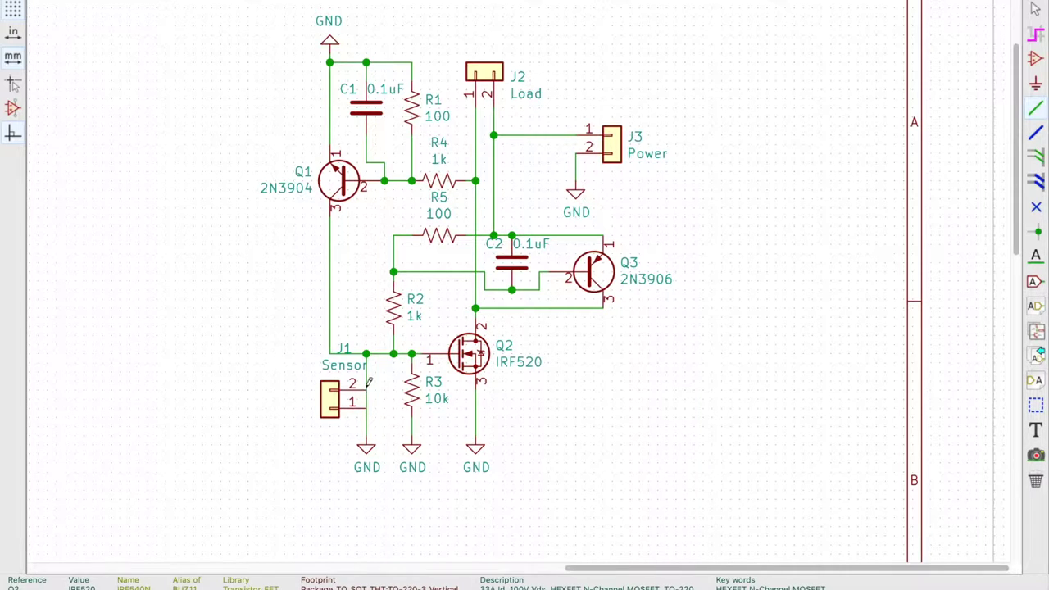
pyautogui.doubleClick(366, 390)
pyautogui.press('Escape')
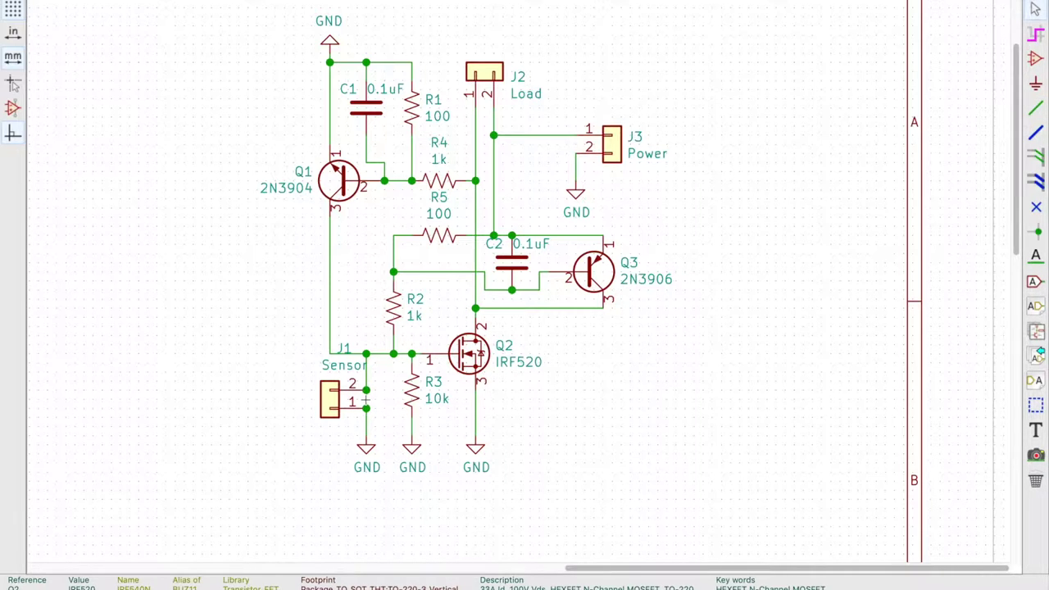
# Step: Delete the J1 short, wire J1 pin 1 to GND, and add the Q1 base/R4 junction
pyautogui.press('Delete')
pyautogui.click(366, 402)
pyautogui.click(366, 442)
pyautogui.click(366, 354)
pyautogui.click(383, 180)
# Step: Run a wire from R5's left end to R2's top and tie it into C2's lead
pyautogui.scroll(-2, 496, 80)
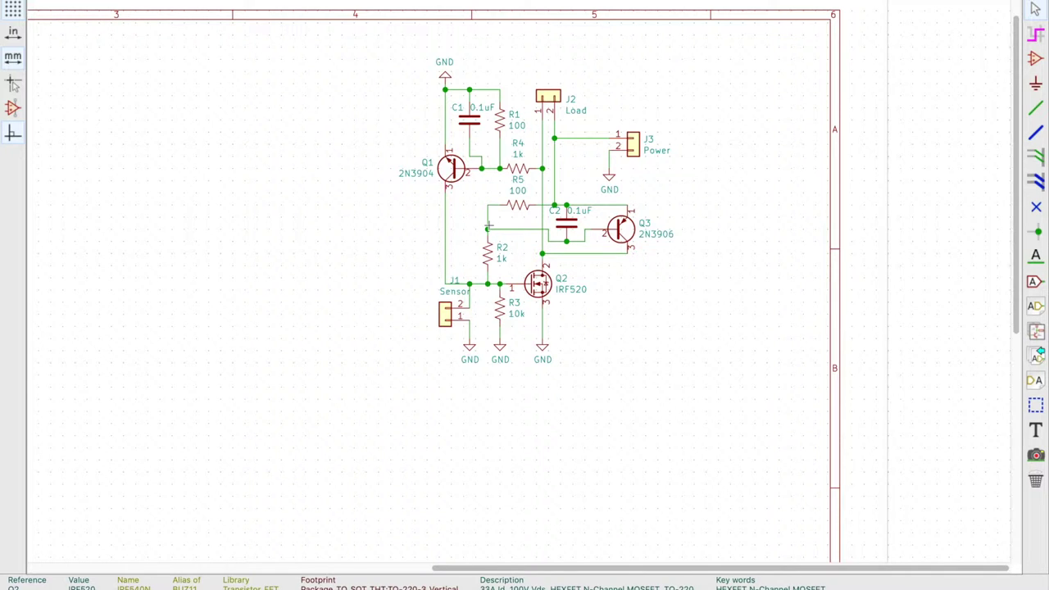
pyautogui.click(487, 229)
pyautogui.click(487, 228)
pyautogui.click(487, 228)
pyautogui.click(553, 205)
pyautogui.scroll(2, 511, 272)
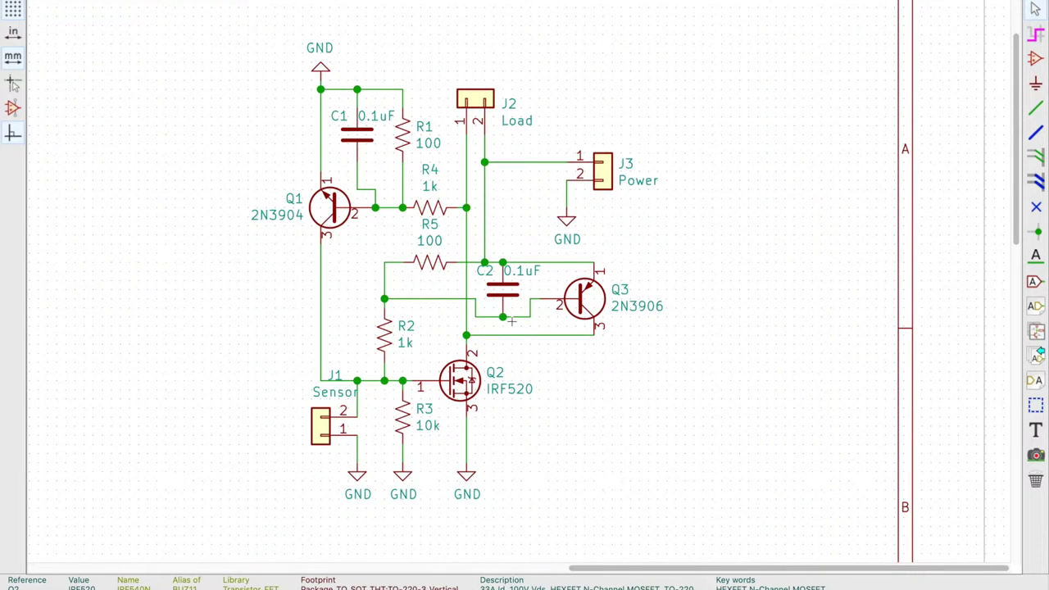